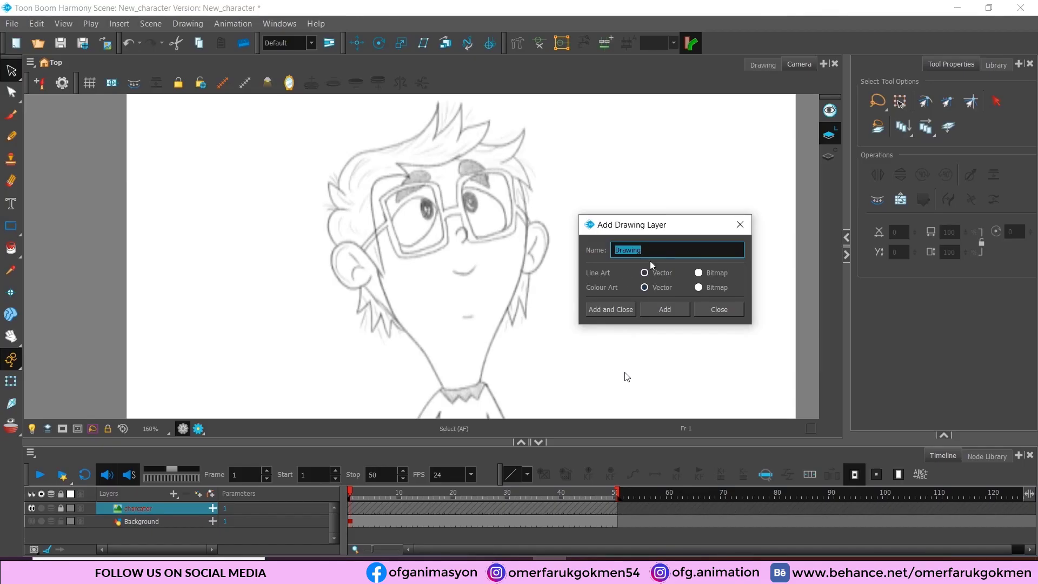
- Name the new vector drawing layer Character
drag(642, 225, 679, 222)
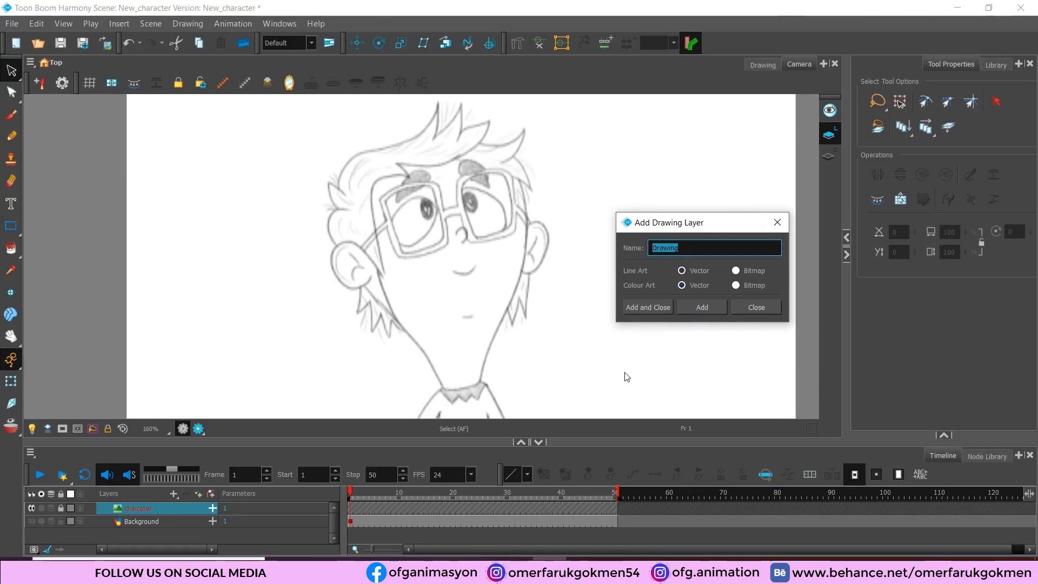
text(aracter)
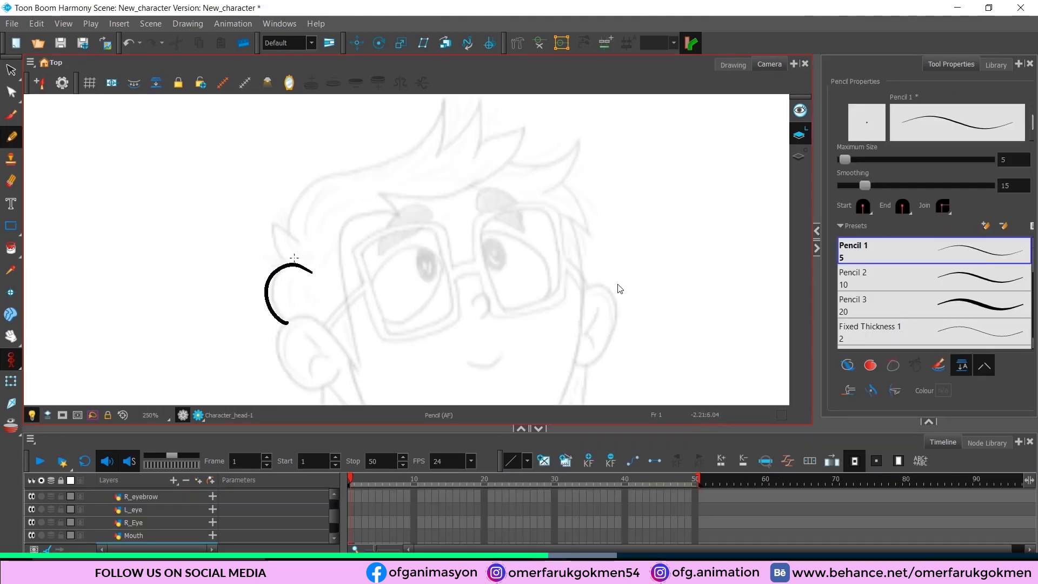
- Trace the character's hair outline over the faded sketch on the Character_head layer with the size 5 pencil, redoing unsatisfactory strokes
mouse_move(285, 264)
mouse_down()
mouse_move(269, 228)
mouse_move(314, 249)
mouse_move(268, 227)
mouse_up()
key(ctrl+z)
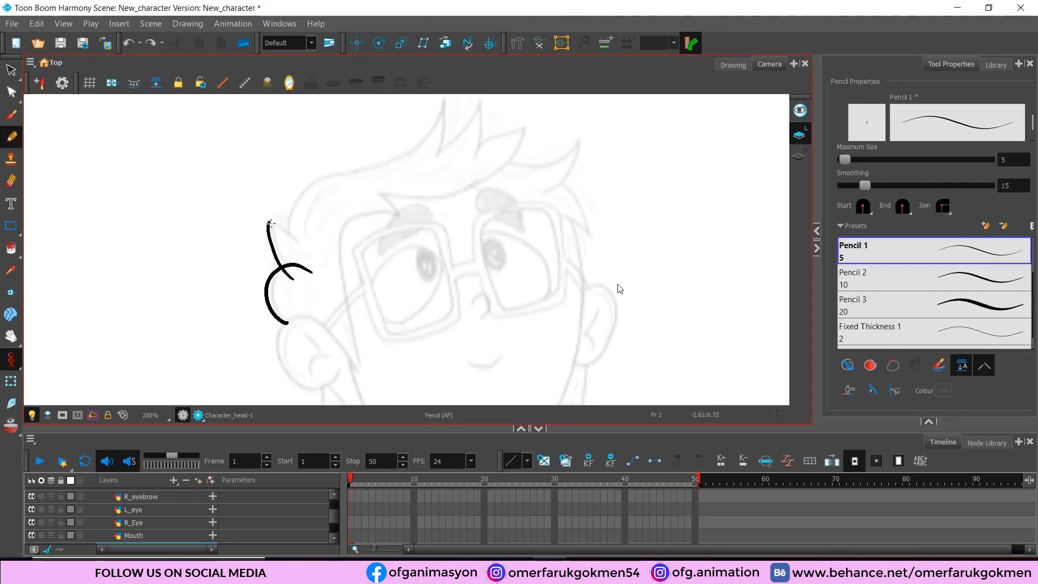
drag(333, 171, 387, 159)
drag(371, 172, 350, 236)
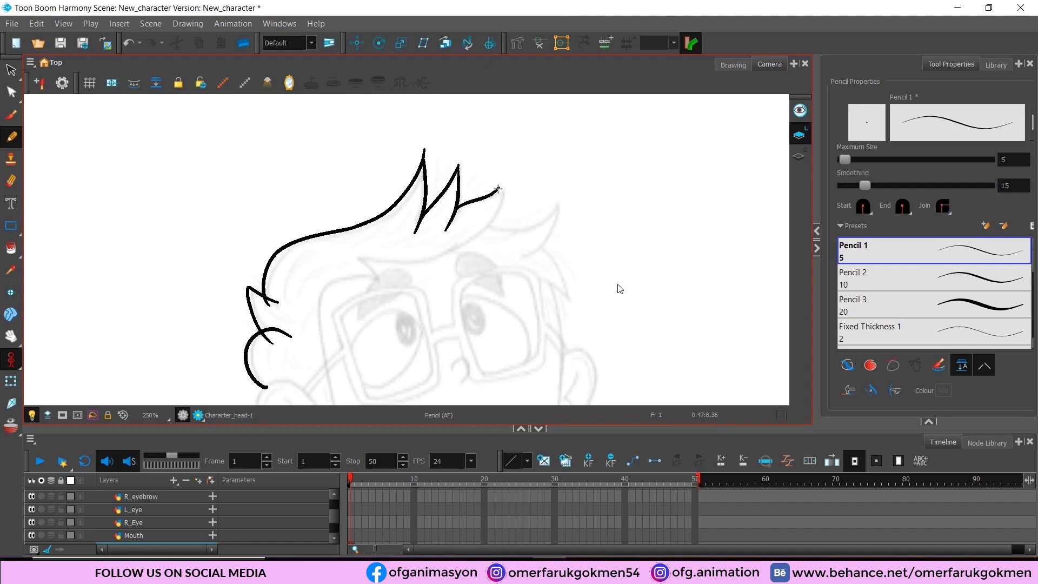
key(ctrl+z)
mouse_move(475, 233)
mouse_down()
mouse_move(385, 262)
mouse_move(432, 243)
mouse_move(380, 222)
mouse_up()
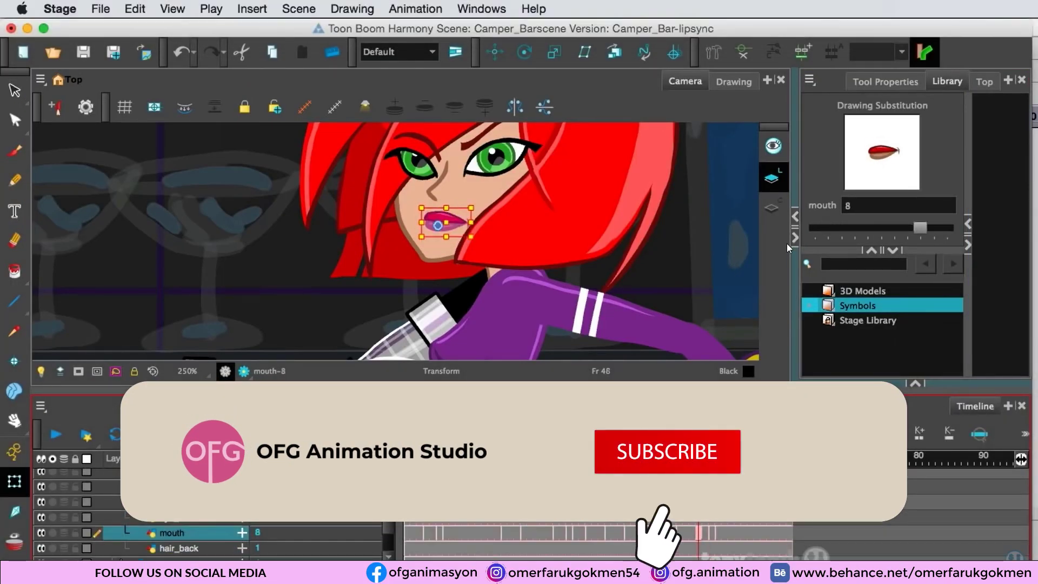
- Play the lip-sync animation from the first frame and adjust the mouth layer's drawing substitution
click(787, 243)
key(period)
key(Return)
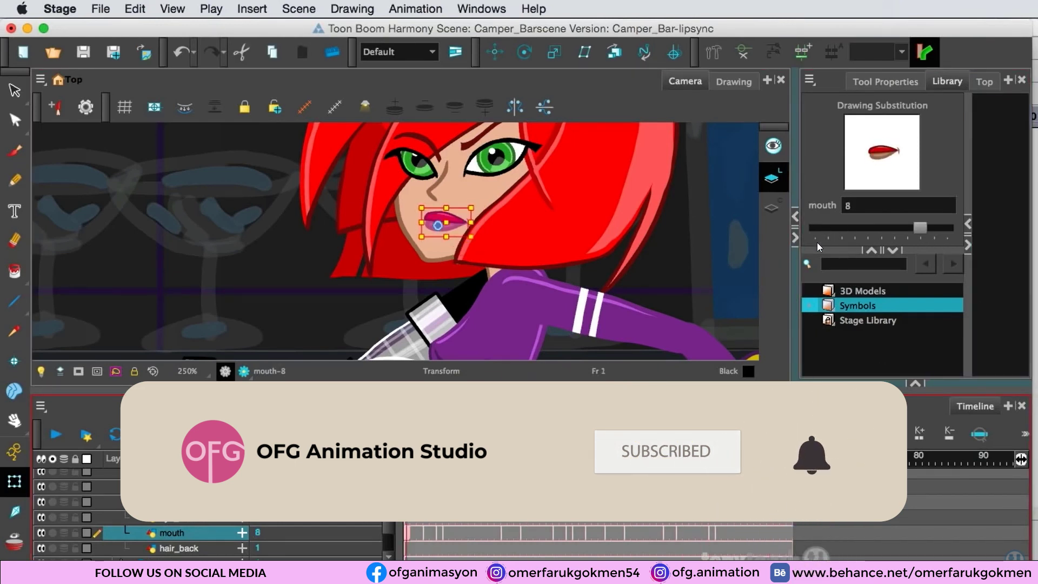
click(839, 552)
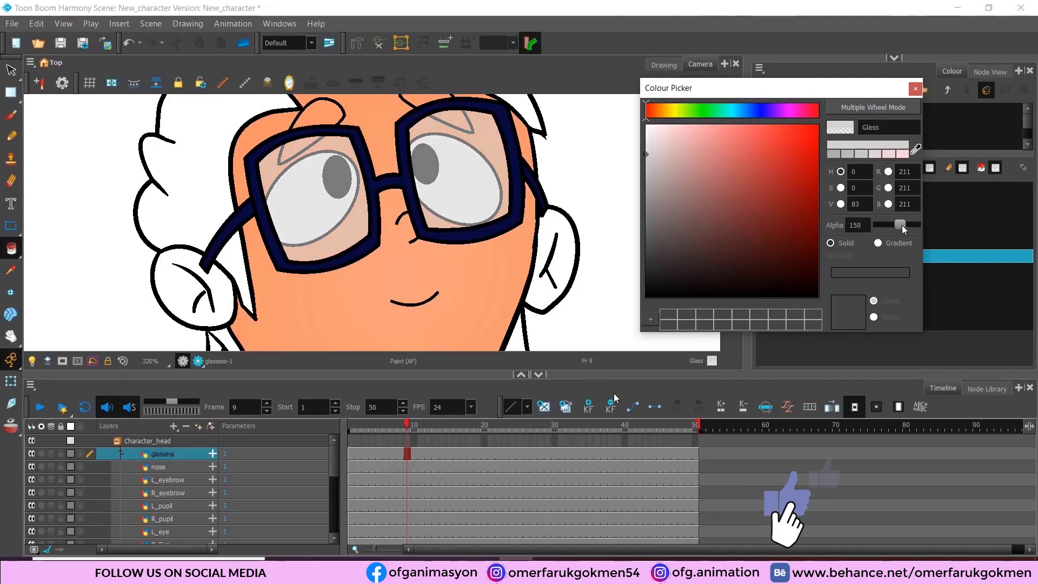
drag(902, 225, 909, 225)
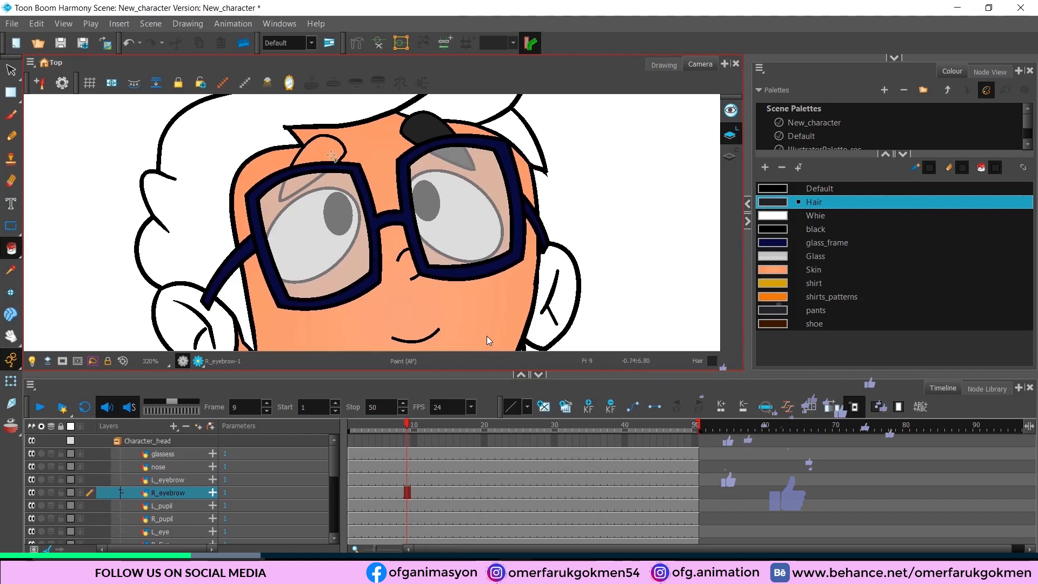
- Fill the right eyebrow and all the hair areas of the Character_head drawing with the Hair colour
click(165, 485)
scroll(163, 481, down, 3)
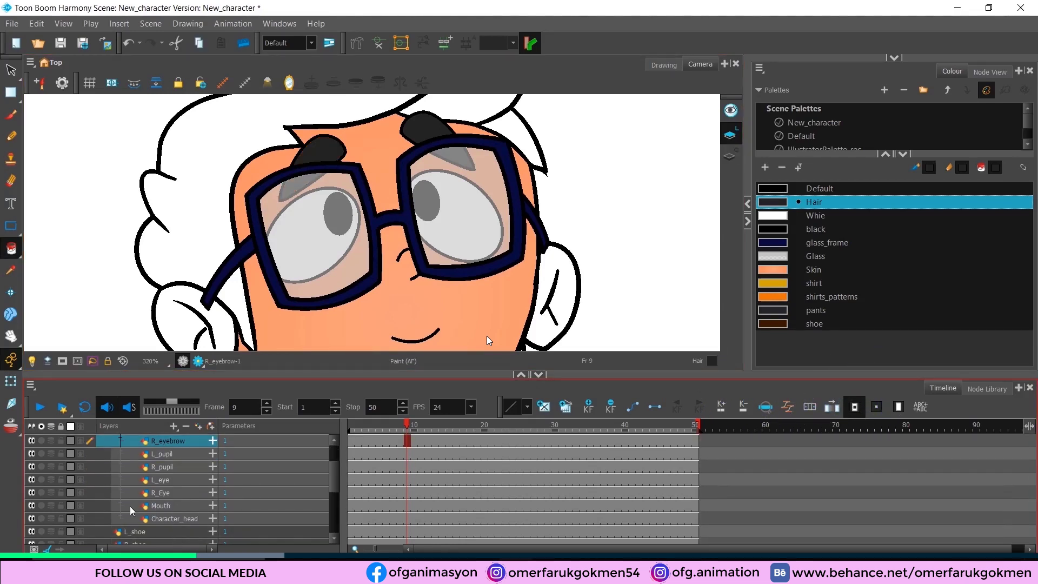
click(185, 520)
click(193, 243)
scroll(427, 130, down, 3)
click(454, 113)
click(487, 137)
click(487, 299)
click(323, 326)
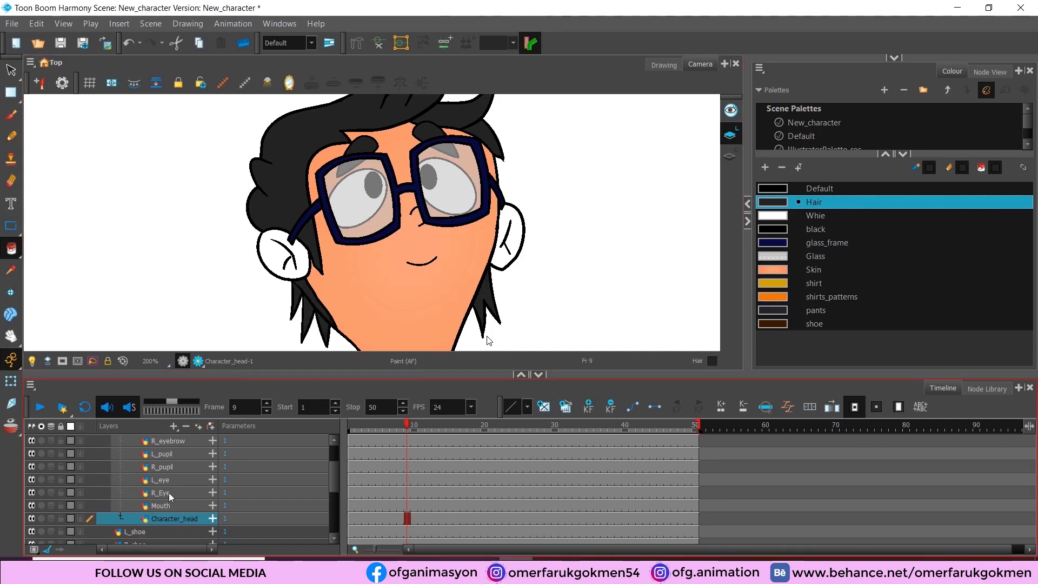
- Fill both ears of the Character_head drawing with the Skin colour
click(779, 269)
click(310, 254)
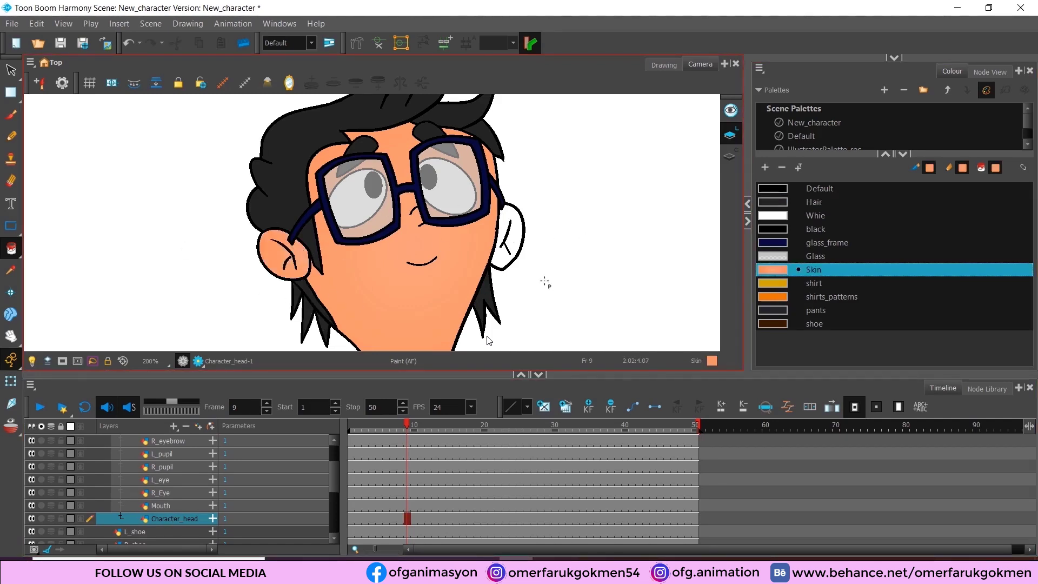
click(513, 233)
click(504, 255)
scroll(504, 255, up, 1)
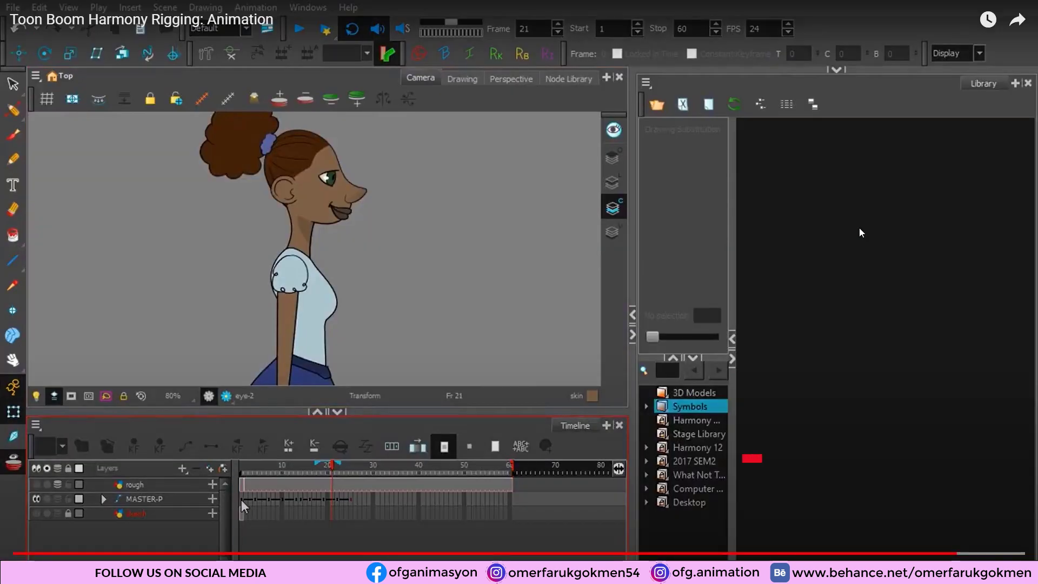
- Select the MASTER-P layer's keyframe at frame 25 and open its timeline commands
click(349, 489)
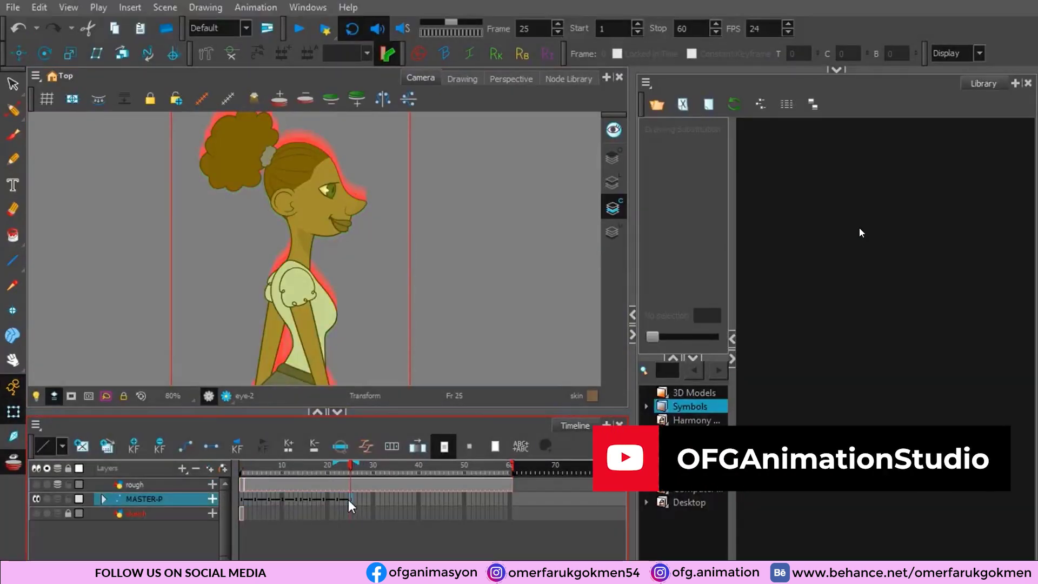
right_click(350, 498)
click(411, 440)
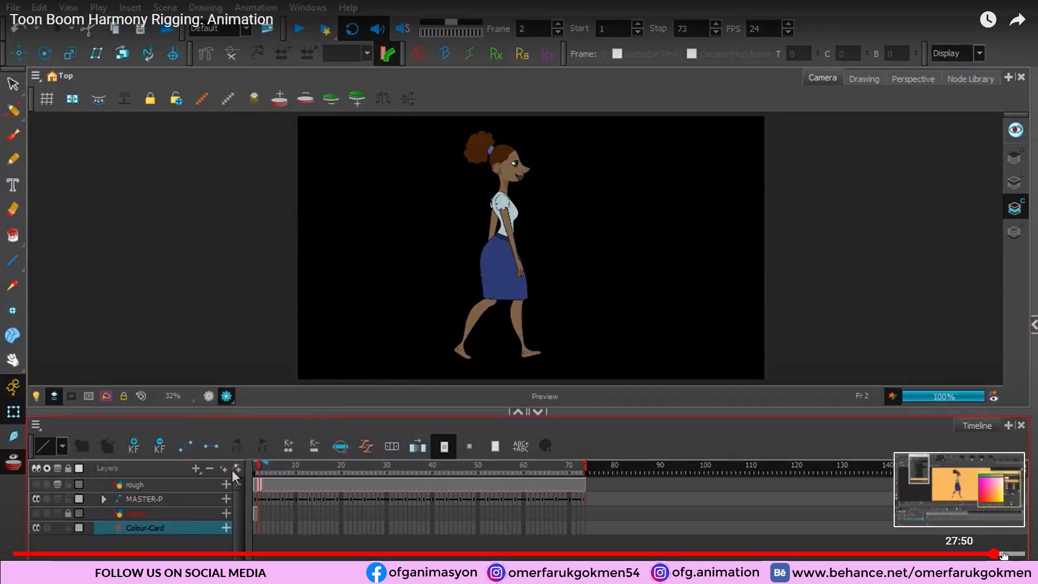
click(1003, 554)
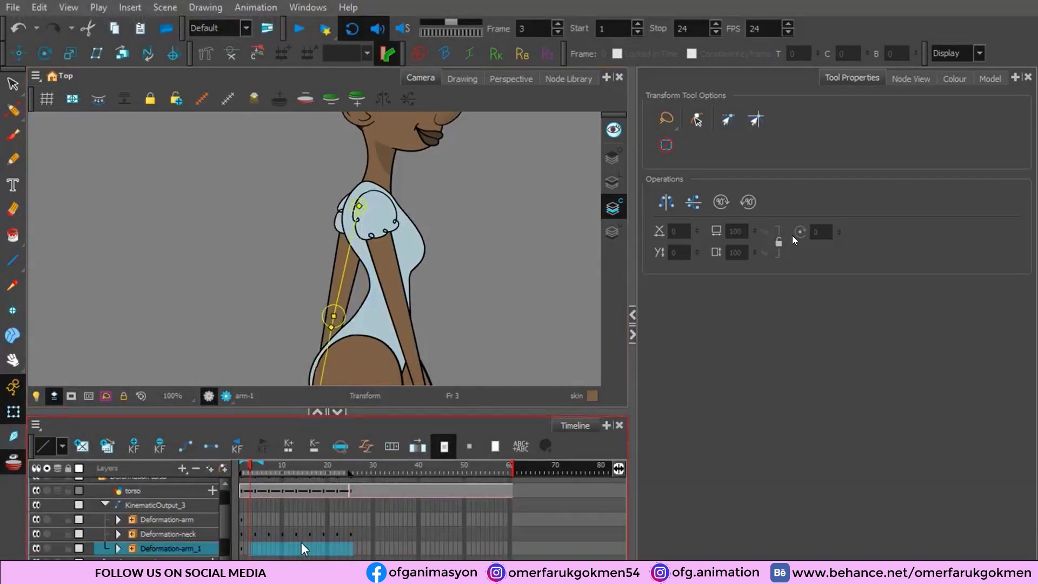
click(244, 521)
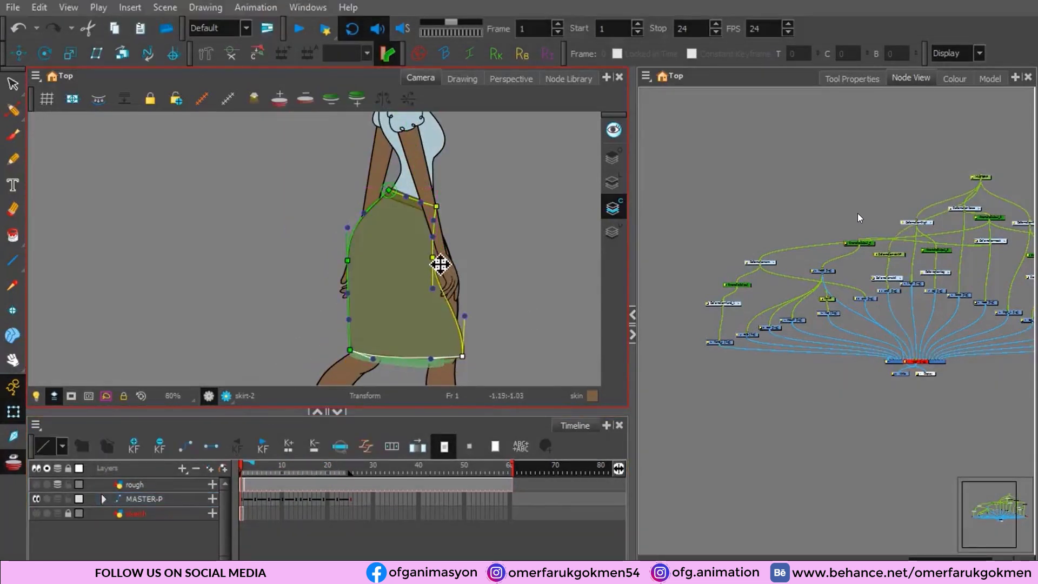
click(834, 554)
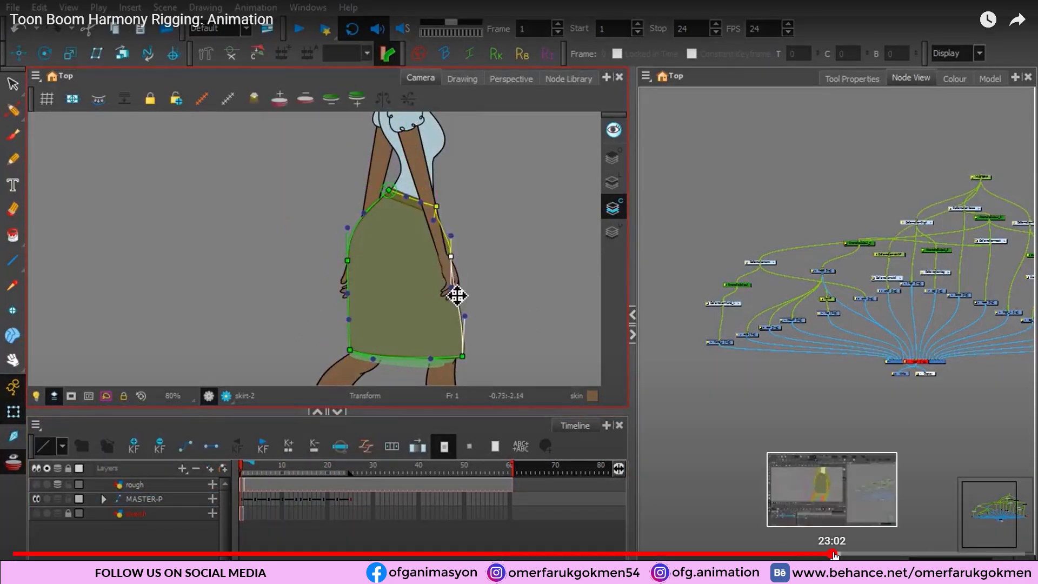
click(895, 554)
click(954, 553)
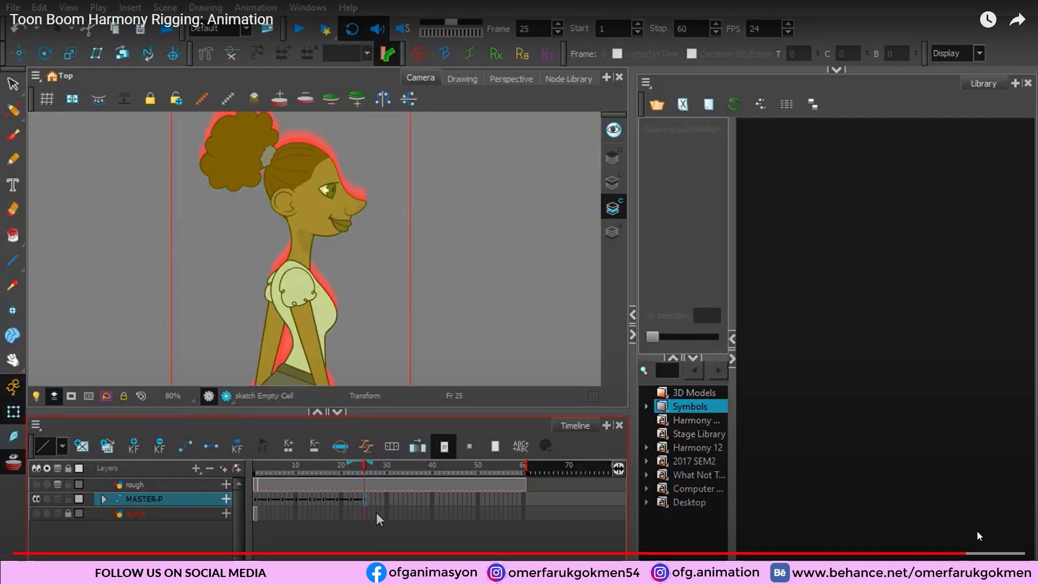
click(1016, 556)
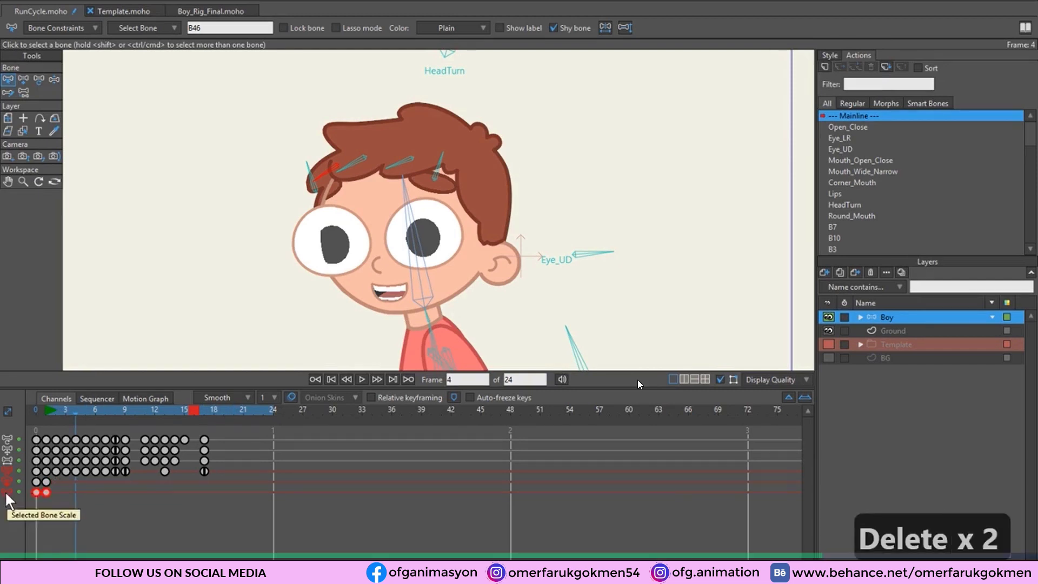
click(906, 555)
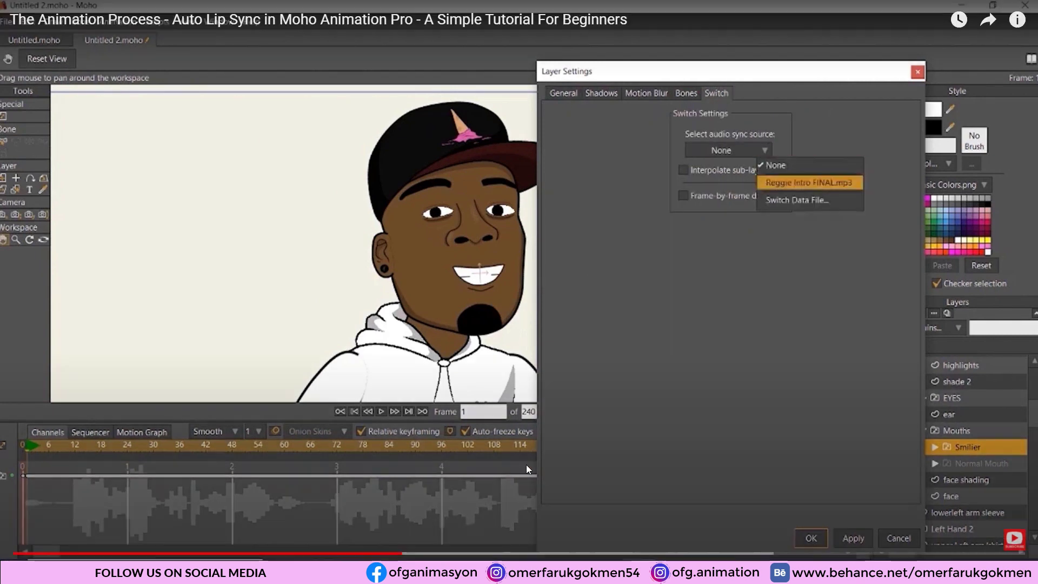
click(612, 553)
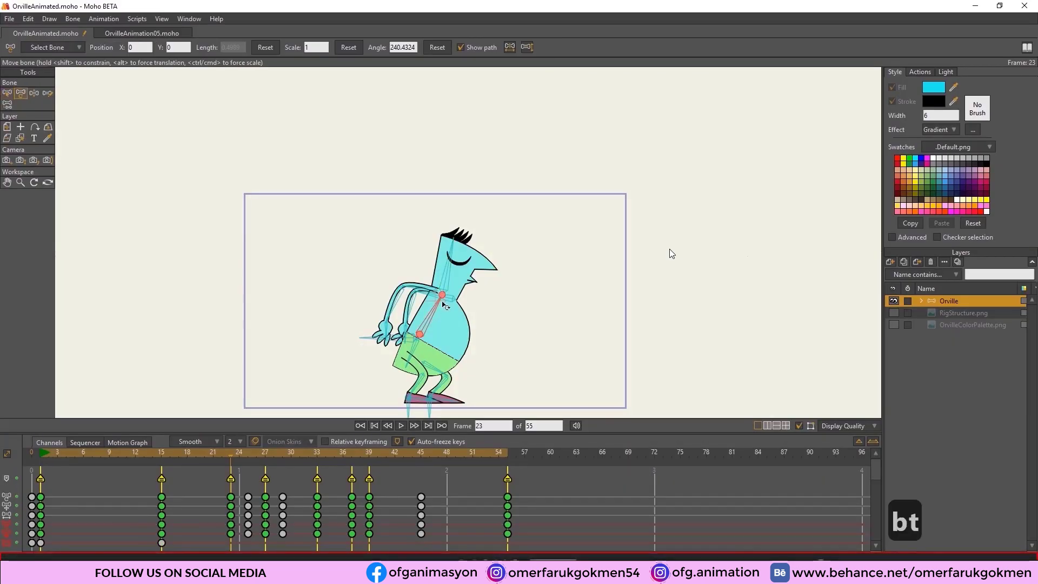
- Squash and stretch Orville's body bones, scaling to about 0.85 at frame 23, 1.12 at frame 37 and 0.81 at frame 39
scroll(441, 307, up, 5)
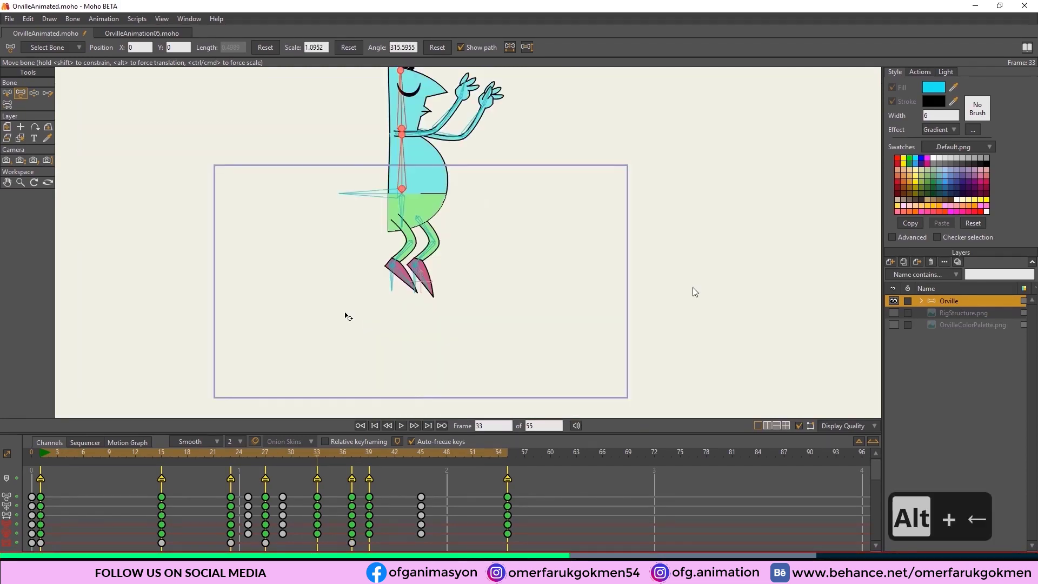
key(alt+Right)
key(alt+Right)
key(alt+Right)
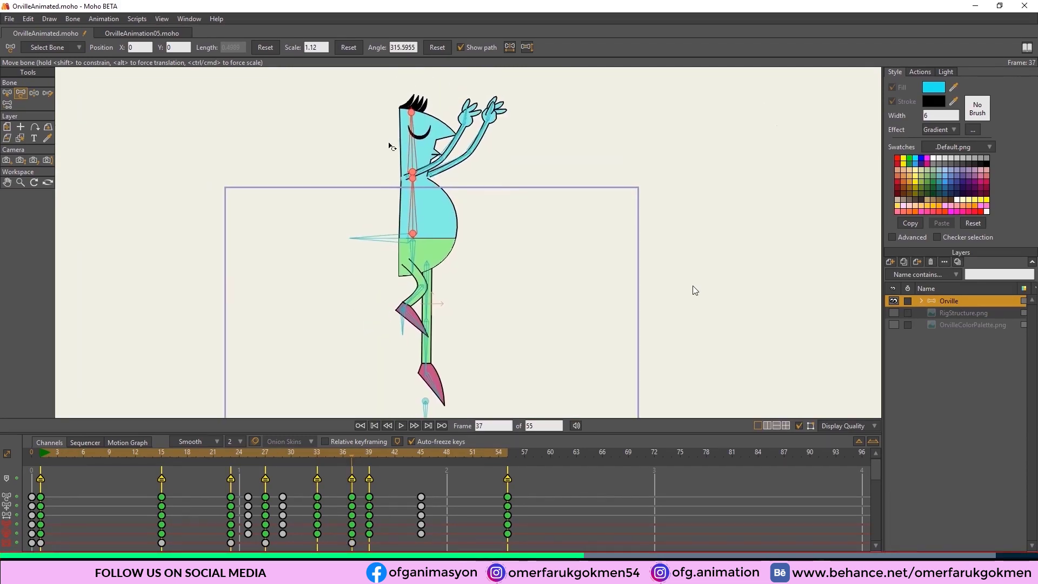
drag(491, 246, 465, 282)
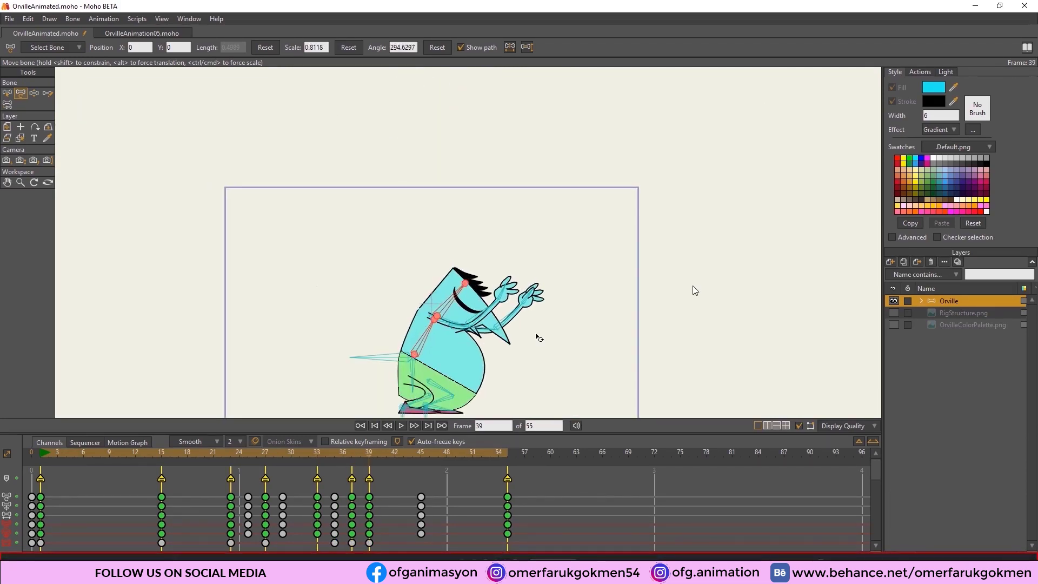
- Check Orville's pose at frame 45 and play back the whole jump animation
click(421, 453)
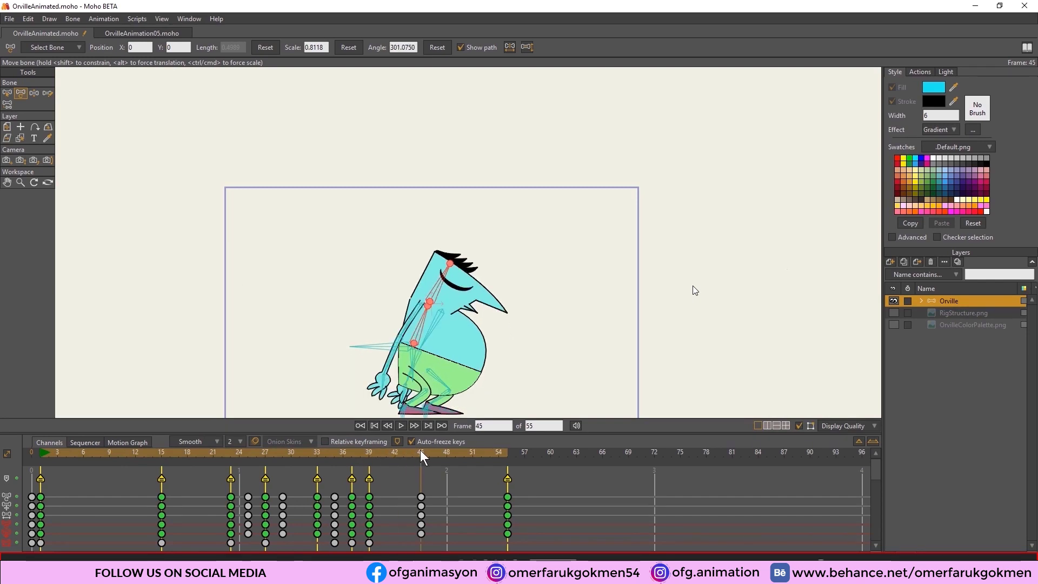
click(401, 426)
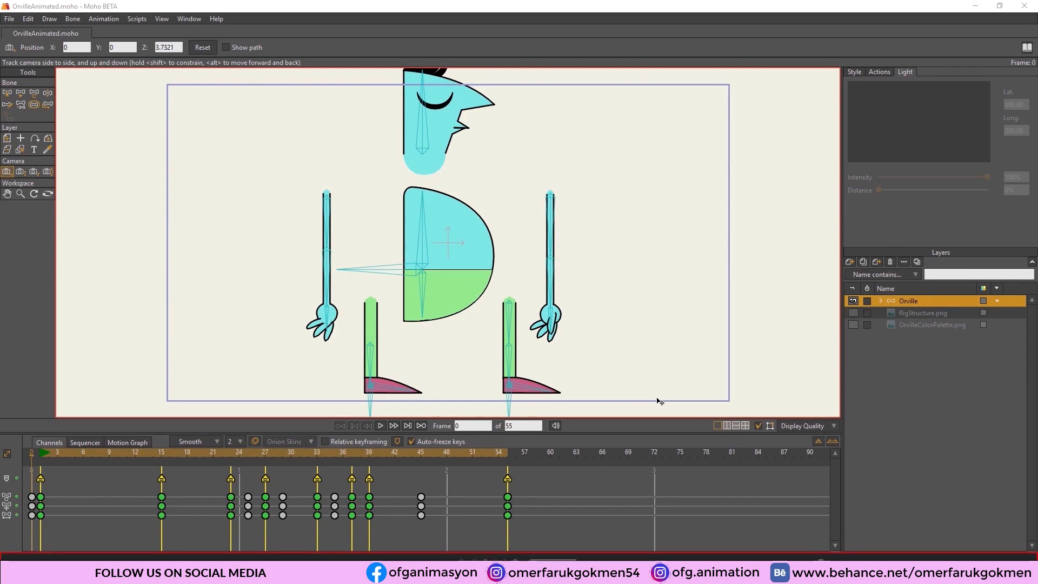
click(381, 425)
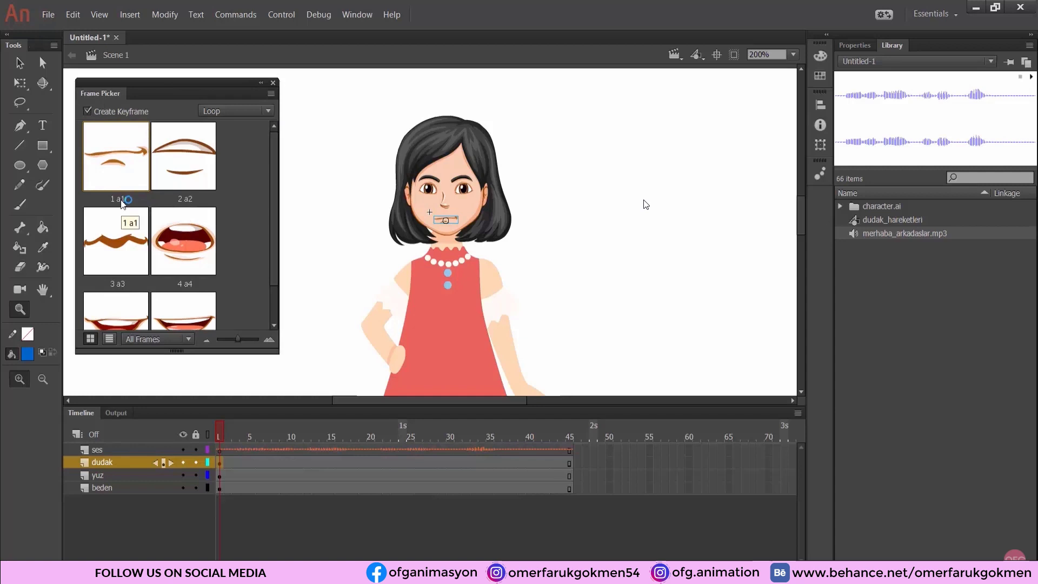
- Set the Frame Picker to Single Frame and assign mouth shape 5 a5 to the dudak layer at frame 6
drag(271, 224, 271, 278)
drag(176, 353, 179, 384)
click(695, 552)
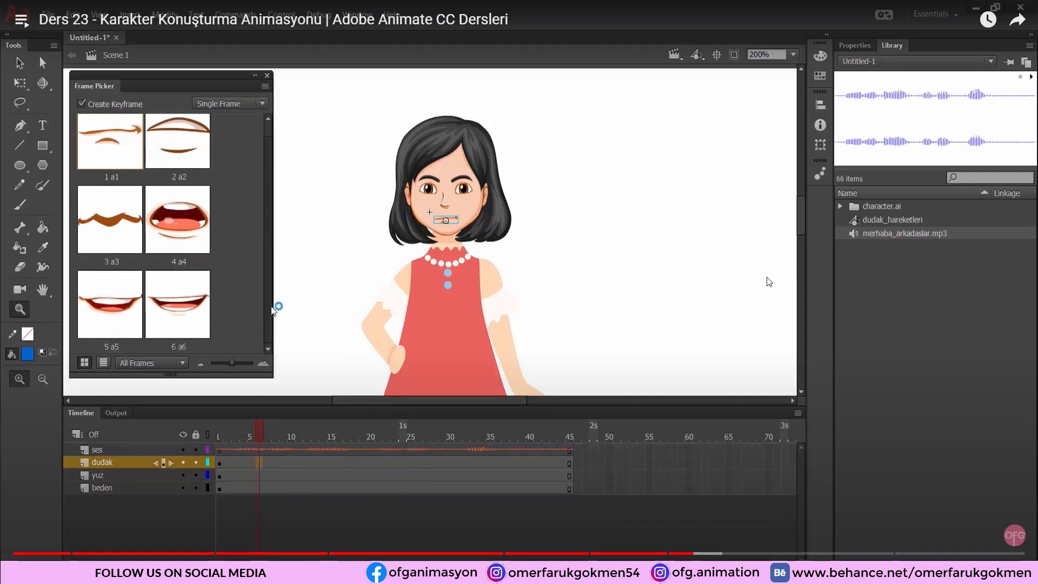
click(111, 305)
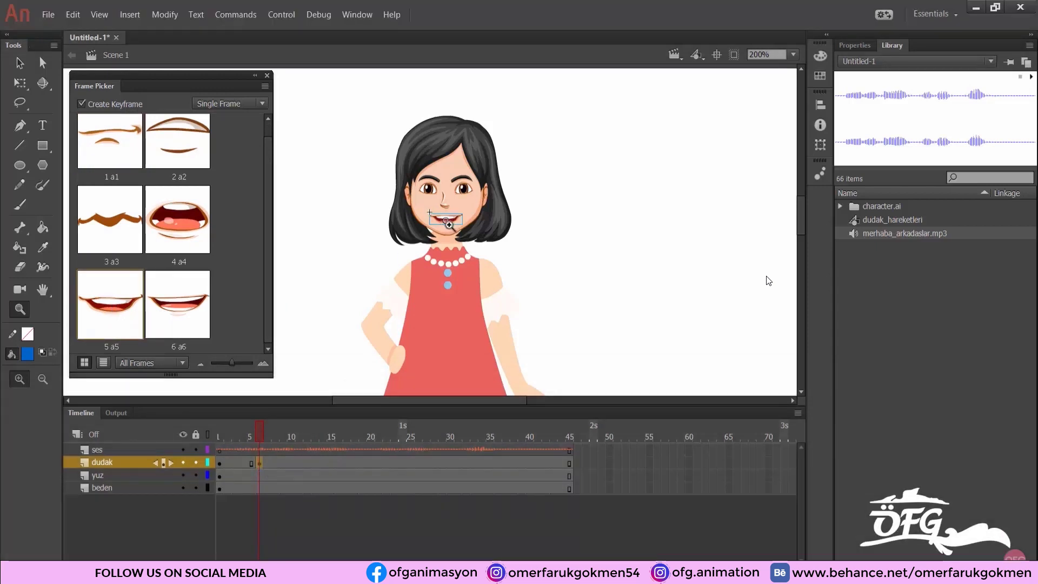
- Assign mouth shape 6 a6 to the dudak layer at frame 13
drag(261, 432, 291, 432)
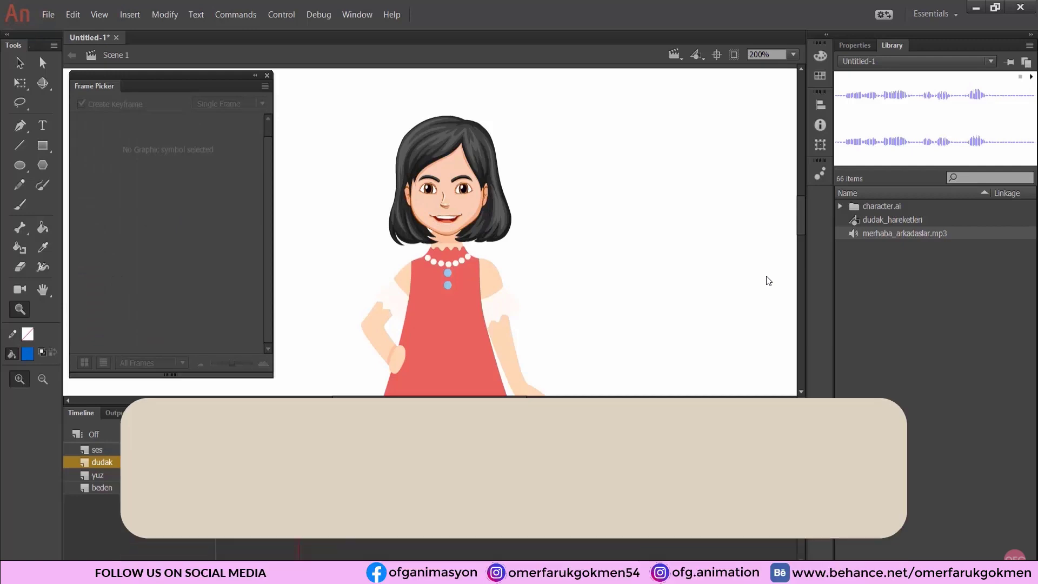
click(307, 462)
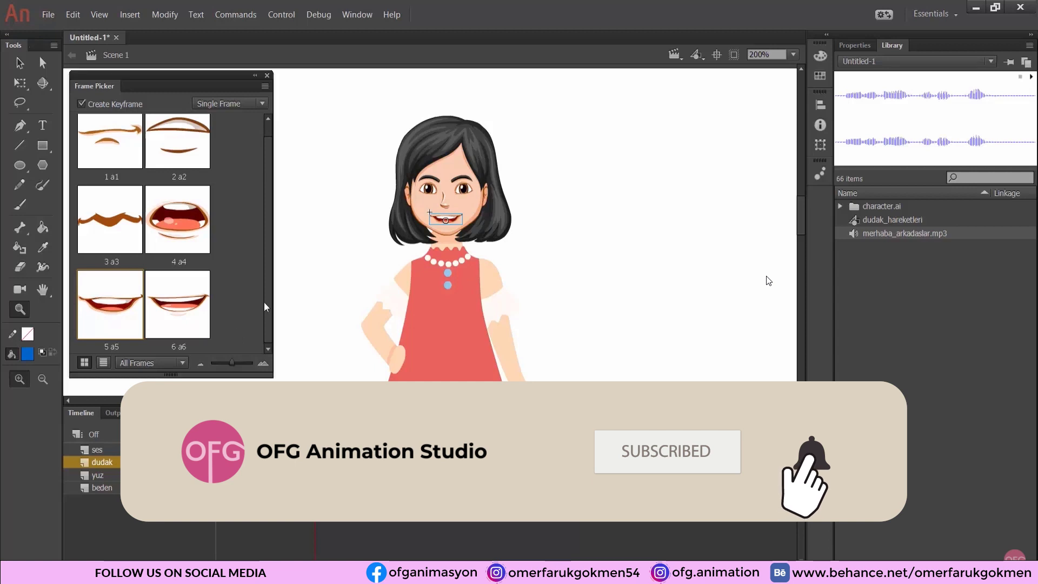
click(190, 316)
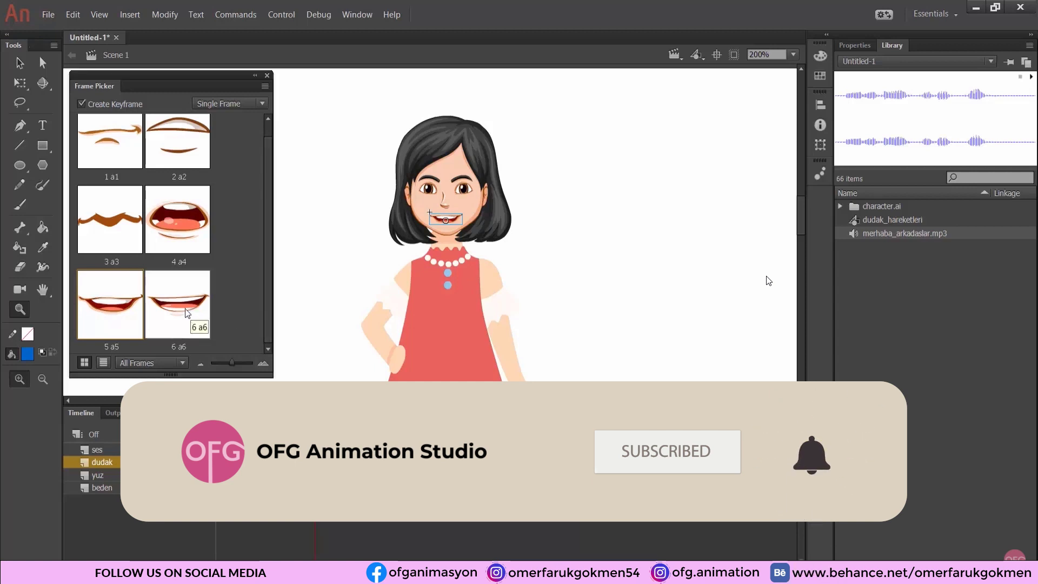
click(182, 312)
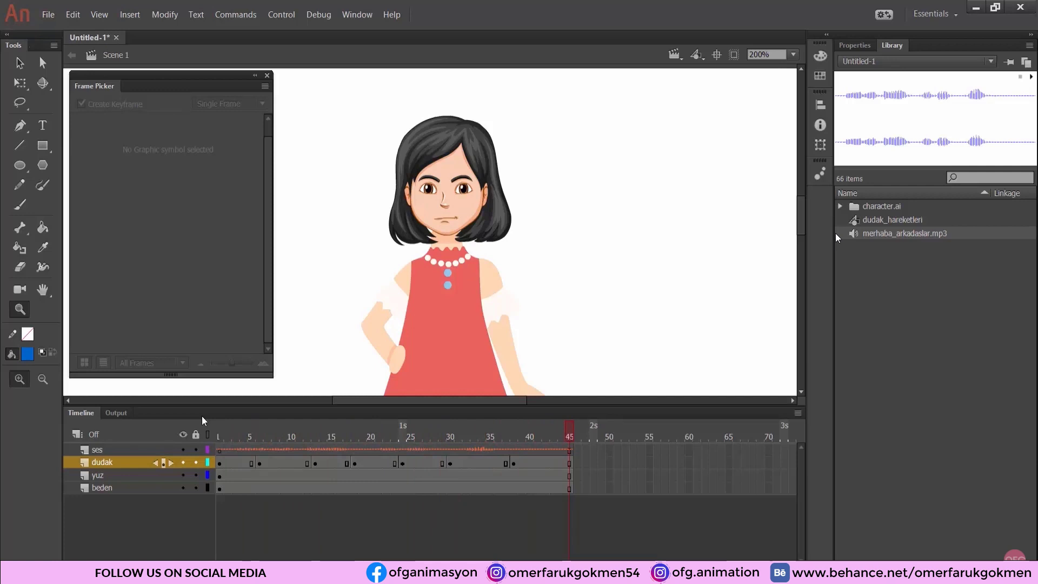
- Play back the girl's lip-sync animation and start saving the document under a new name
key(Return)
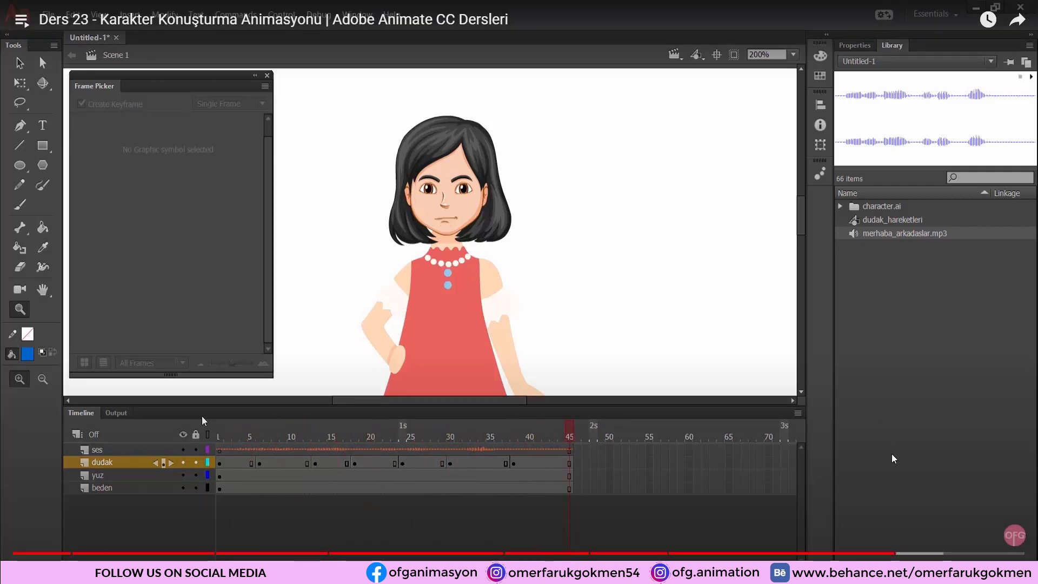
click(48, 14)
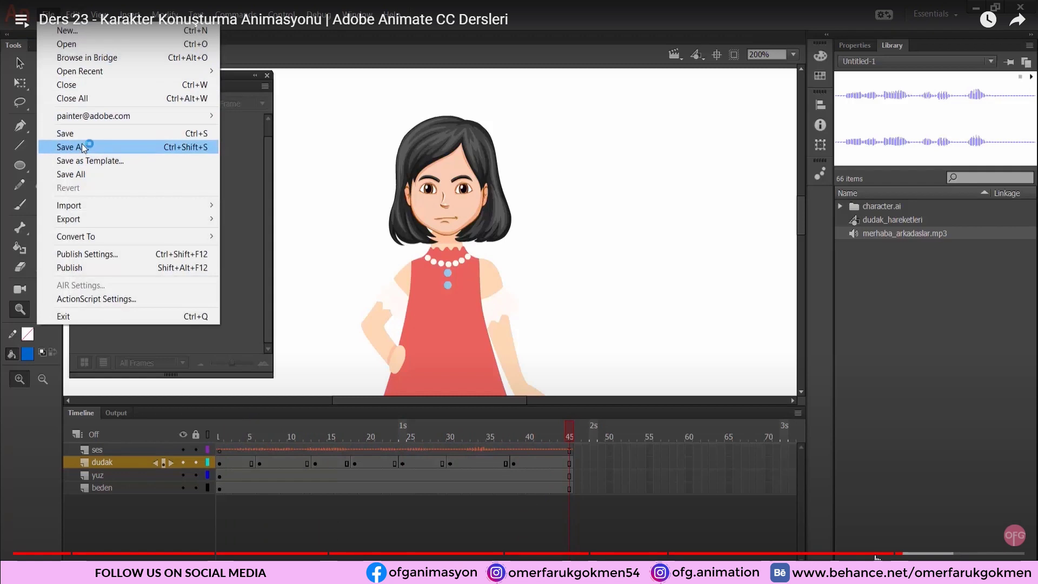
click(83, 147)
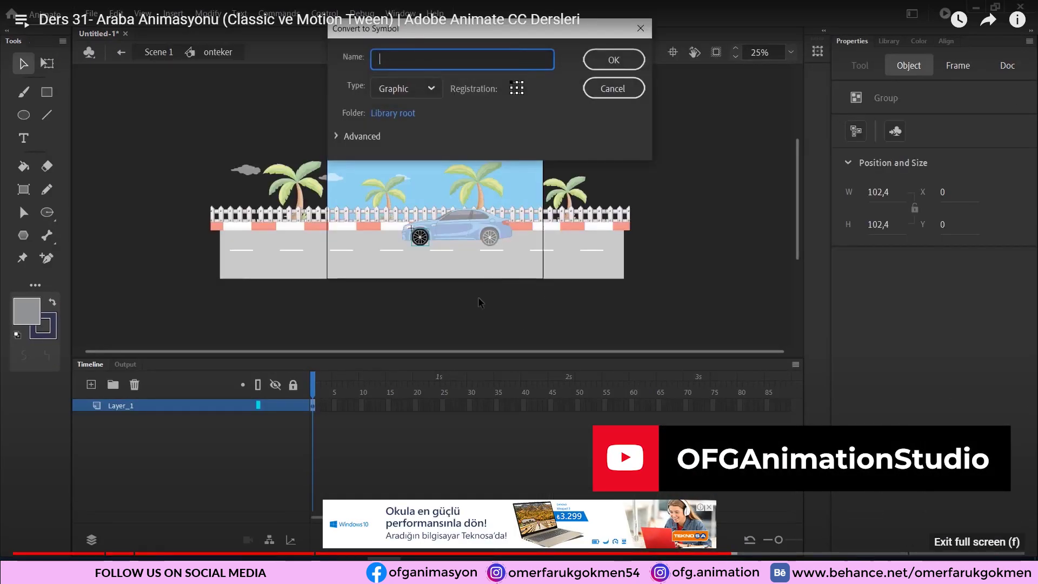
- Convert the car's front wheel to a graphic symbol named onteker
text(one)
text(teker)
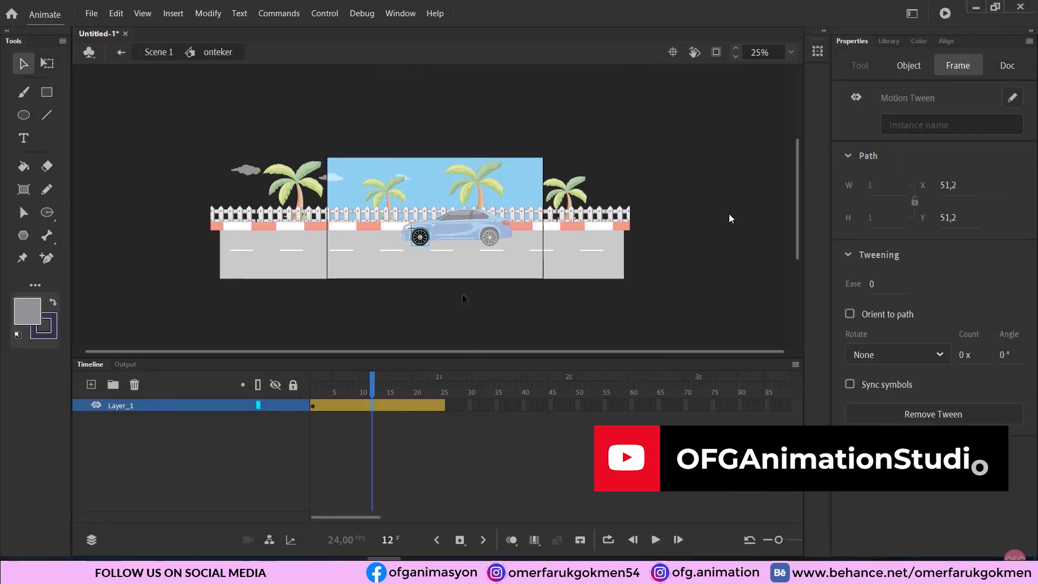
- Extend the front wheel's motion tween to frame 25 and set the wheel's rotation at that frame
drag(374, 391, 446, 406)
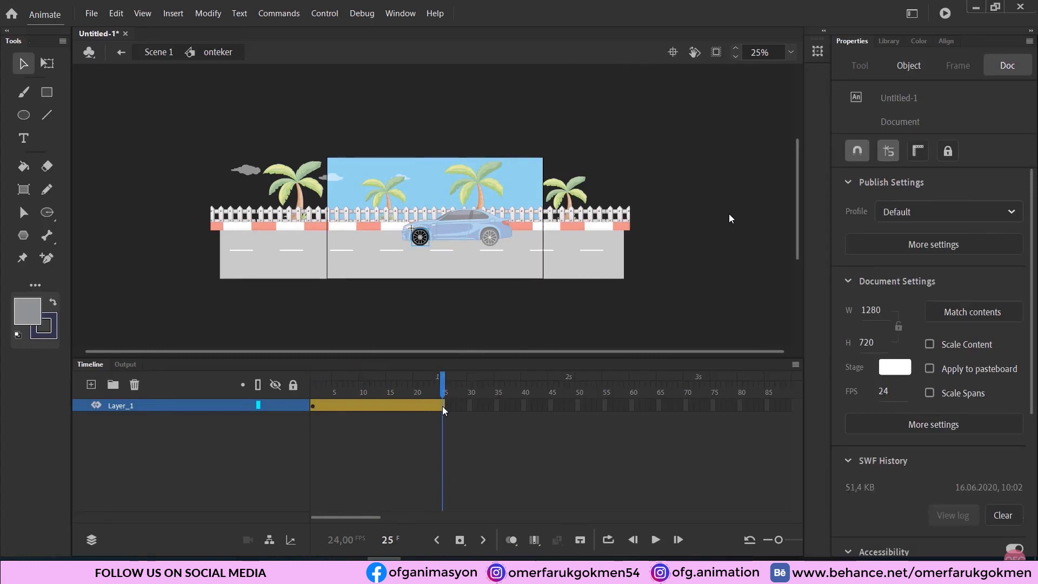
click(444, 406)
click(817, 52)
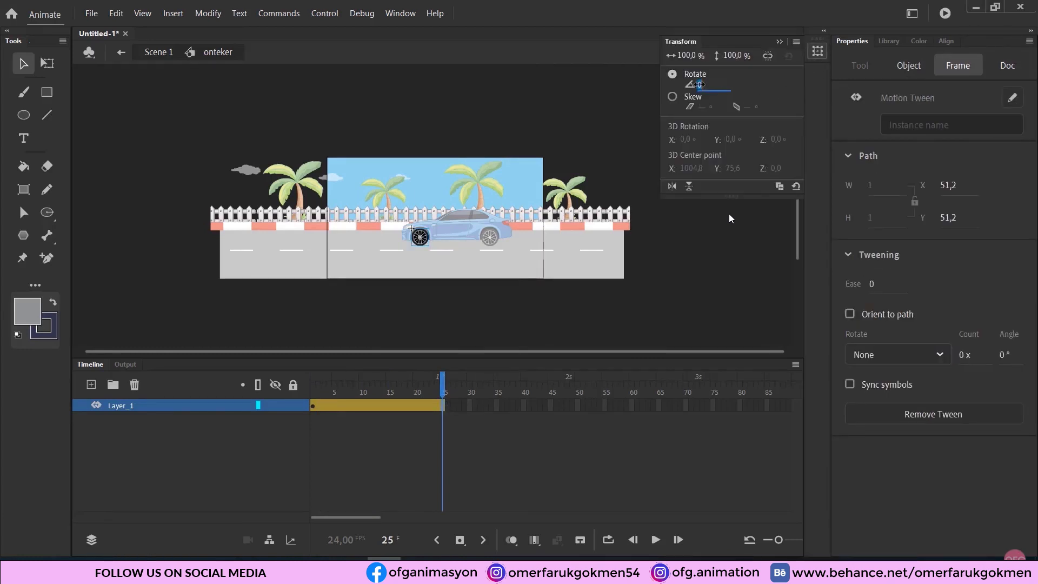
key(Return)
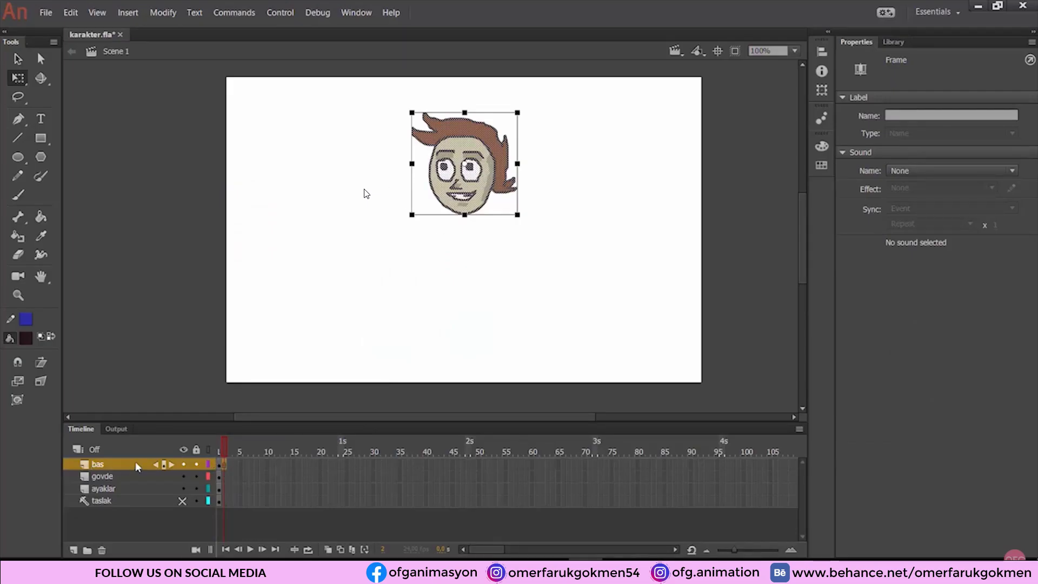
- Insert frames at frame 2 of the govde, ayaklar and taslak layers to extend the character's body and legs
click(221, 476)
right_click(223, 477)
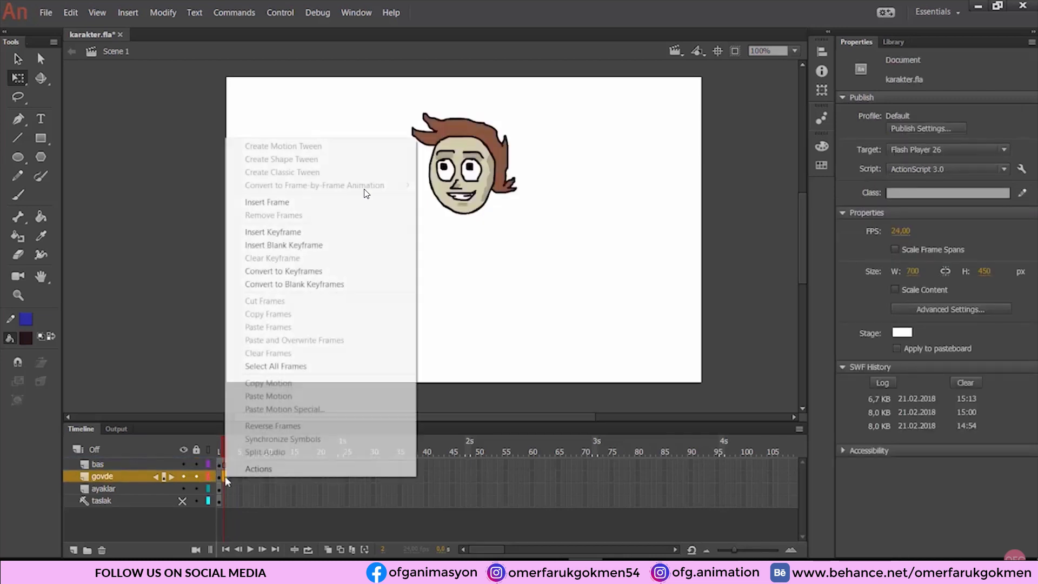
click(291, 203)
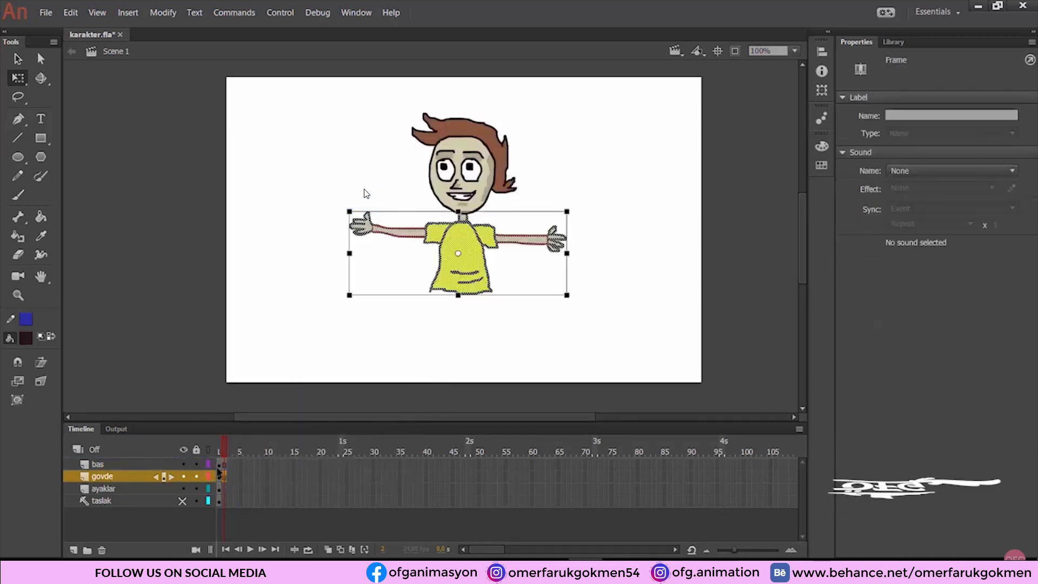
click(366, 193)
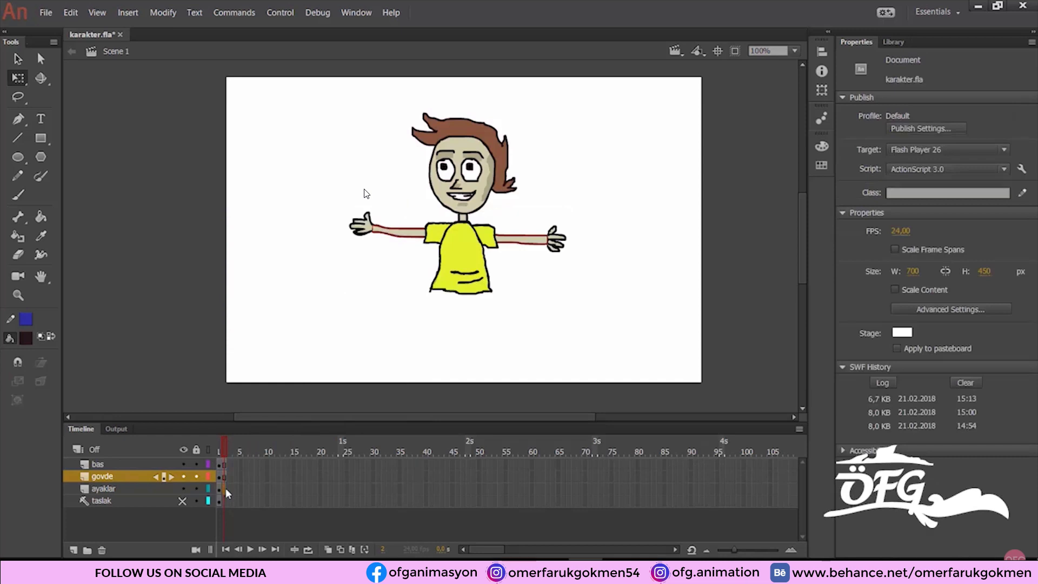
drag(227, 503, 224, 490)
right_click(226, 490)
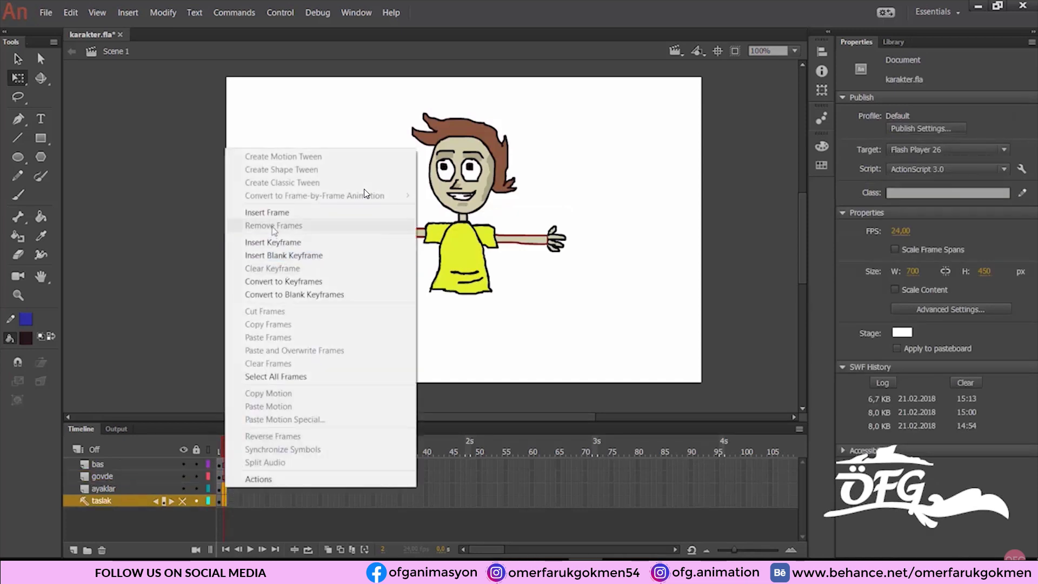
click(259, 218)
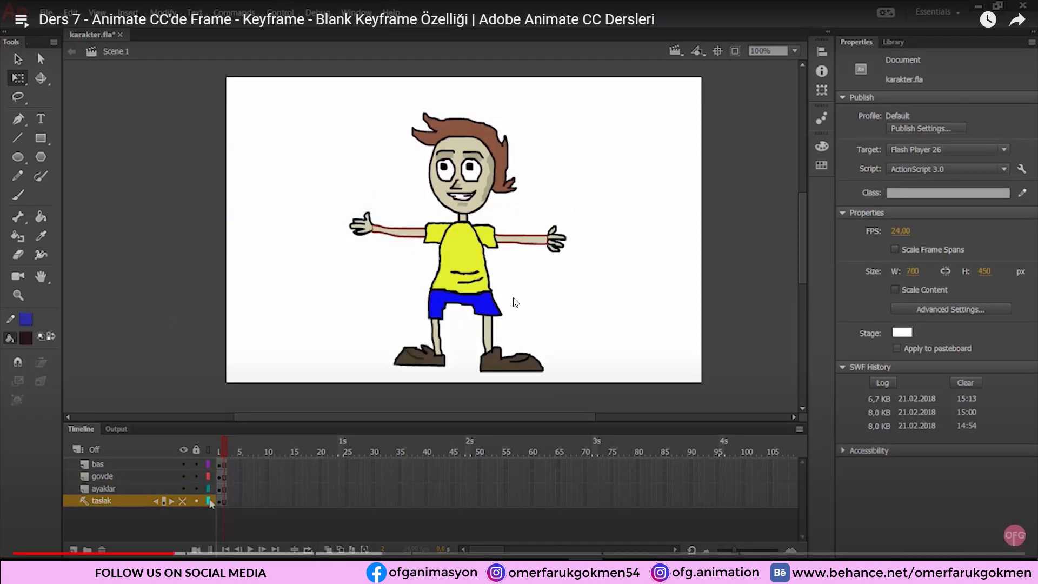
- Skim the After Effects lip-sync and walk-cycle tutorial videos, including the slider creation and lip-sync chapters
click(1015, 552)
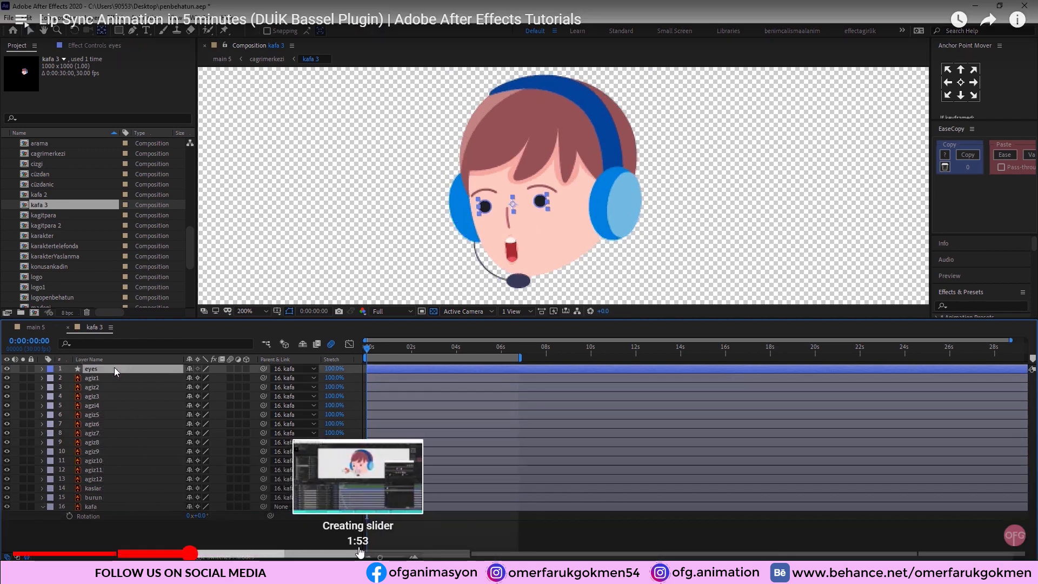
click(339, 553)
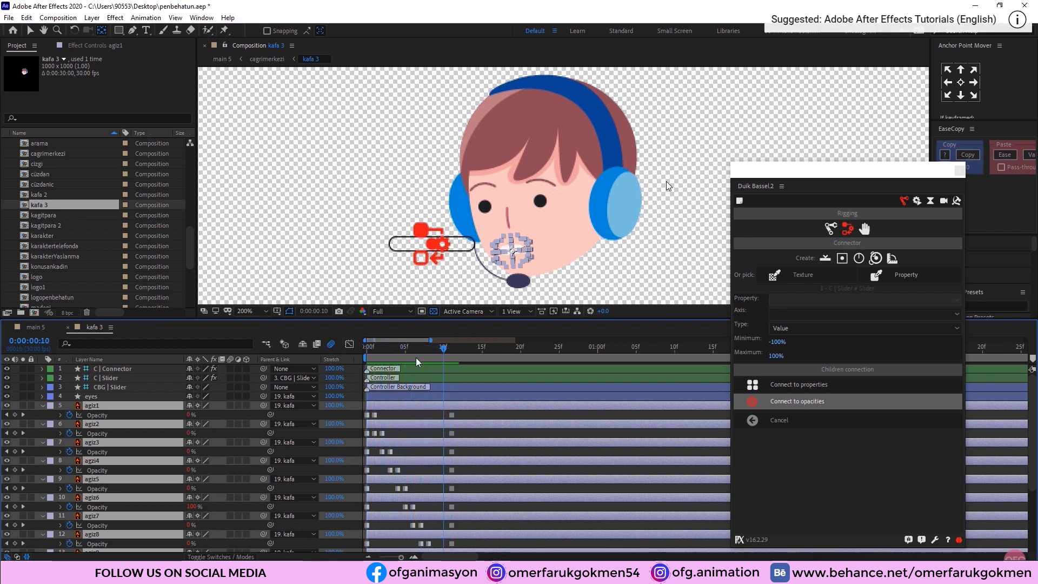
click(647, 555)
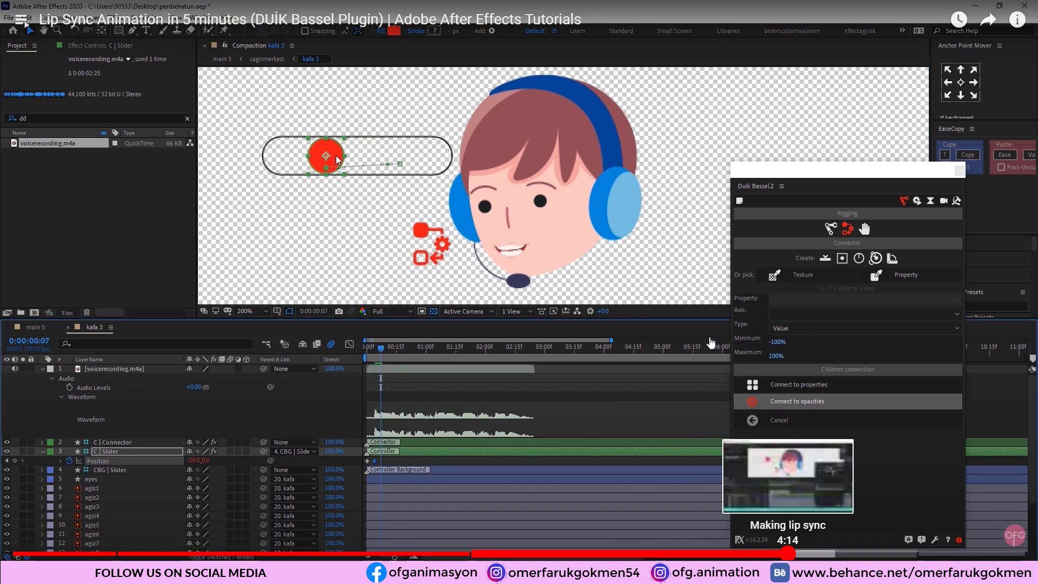
click(791, 554)
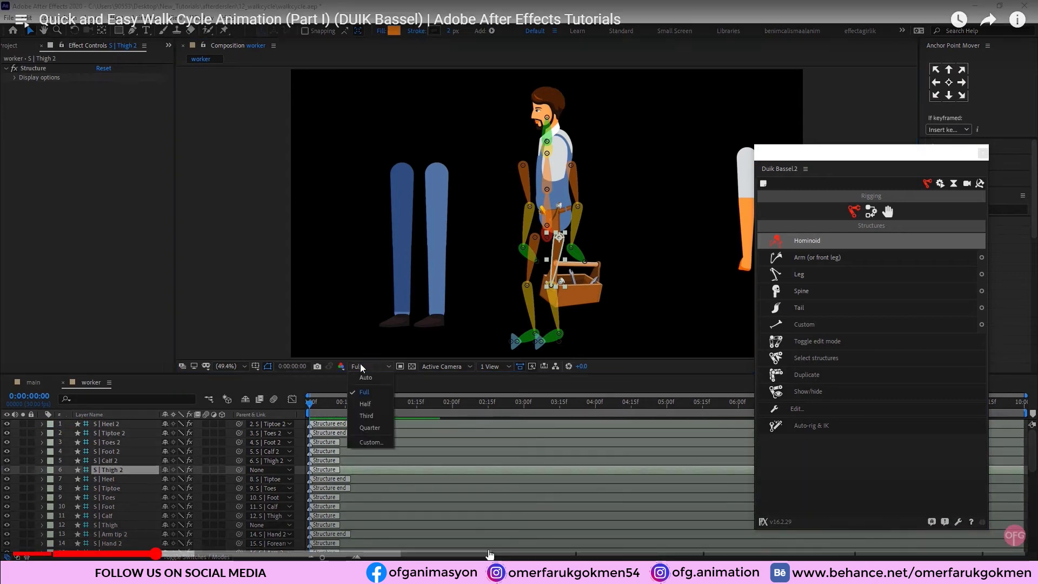
click(605, 554)
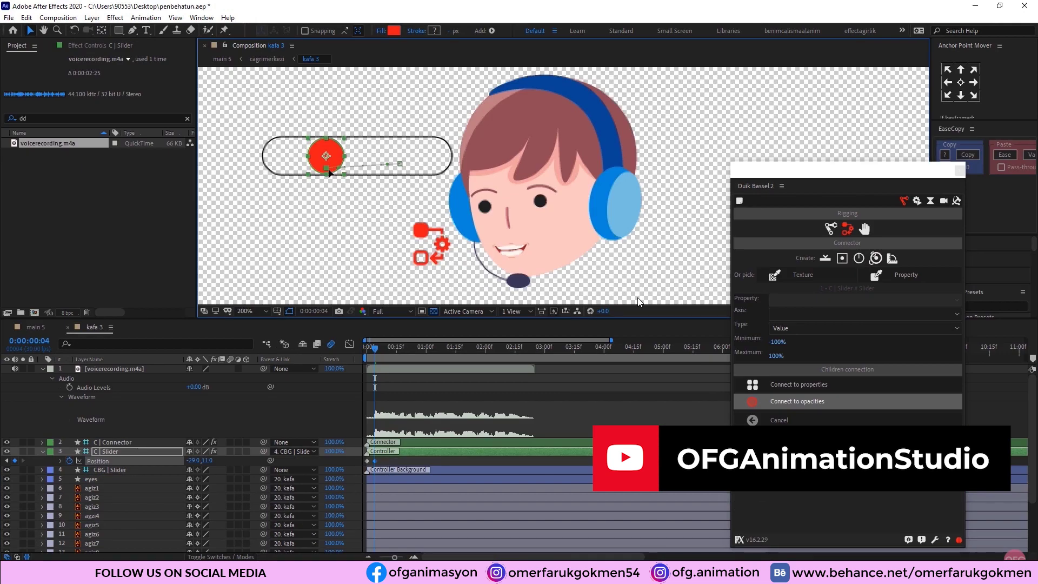
- Move the current time to 0:00:00:05 in the kafa 3 composition in After Effects
drag(374, 351, 377, 350)
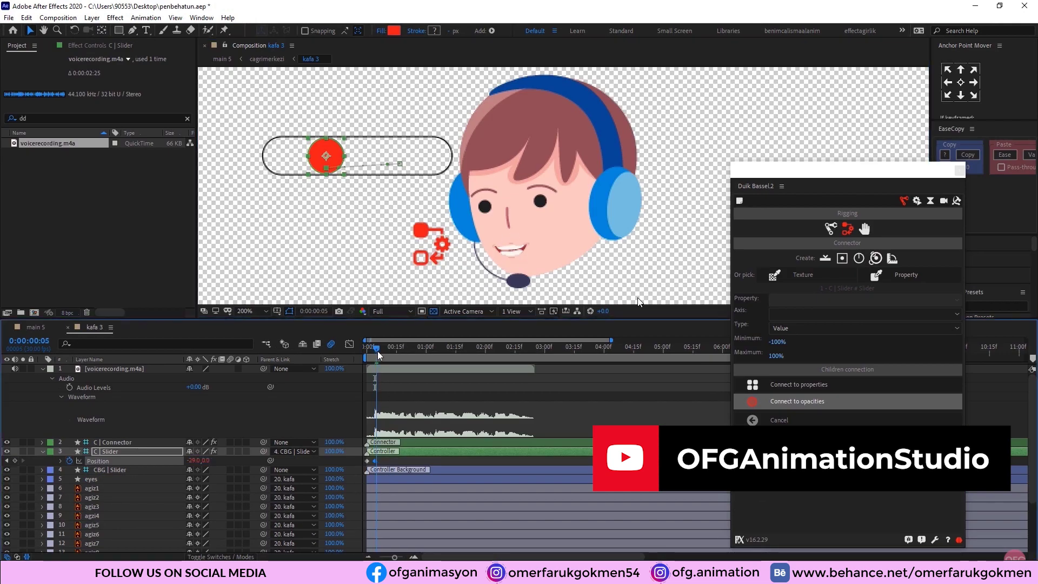